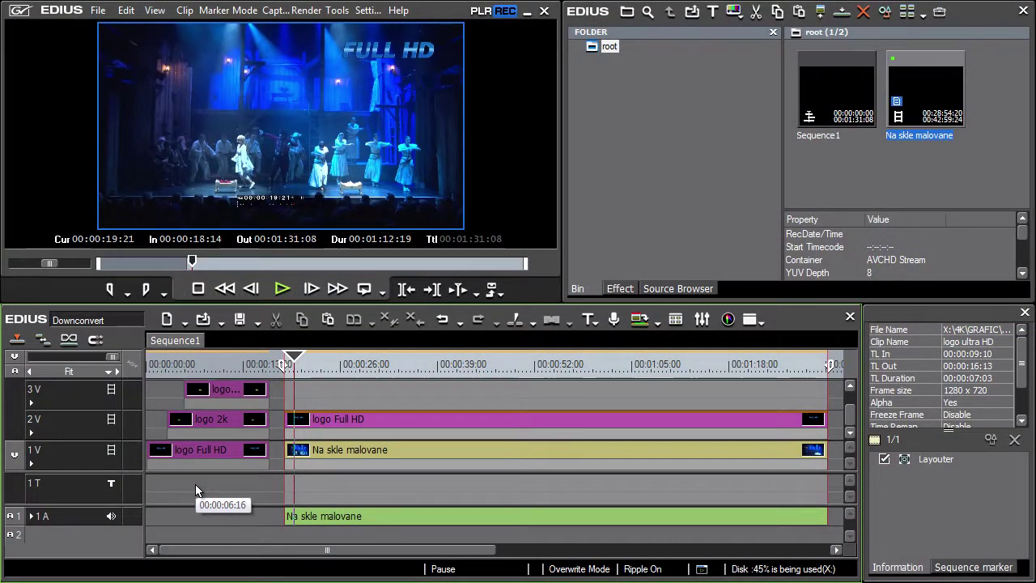
Step: Preview the sequence from the start through the 2K, 4K and ULTRA HD titles, then return to the In point
left_click(152, 369)
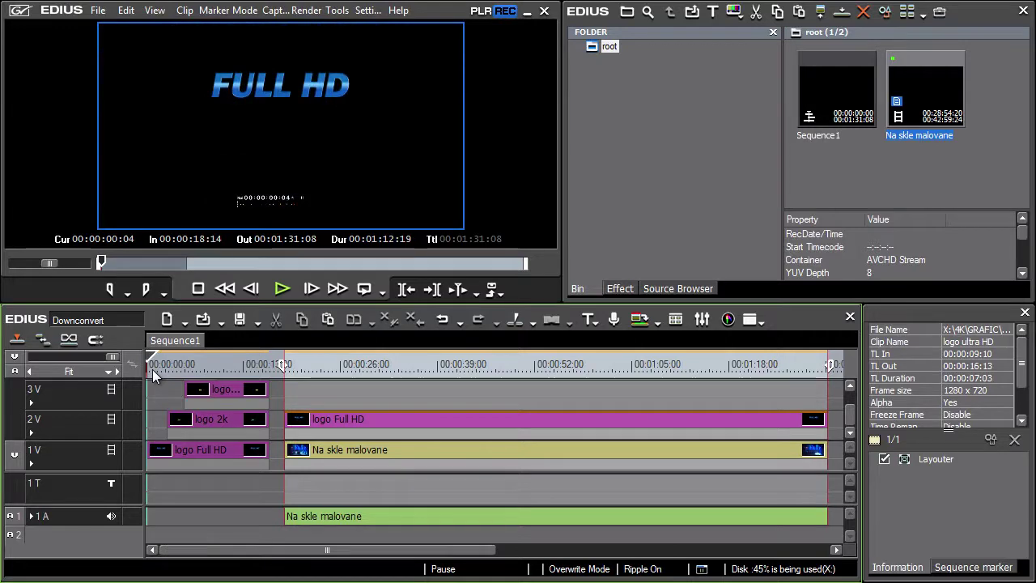
left_click(167, 369)
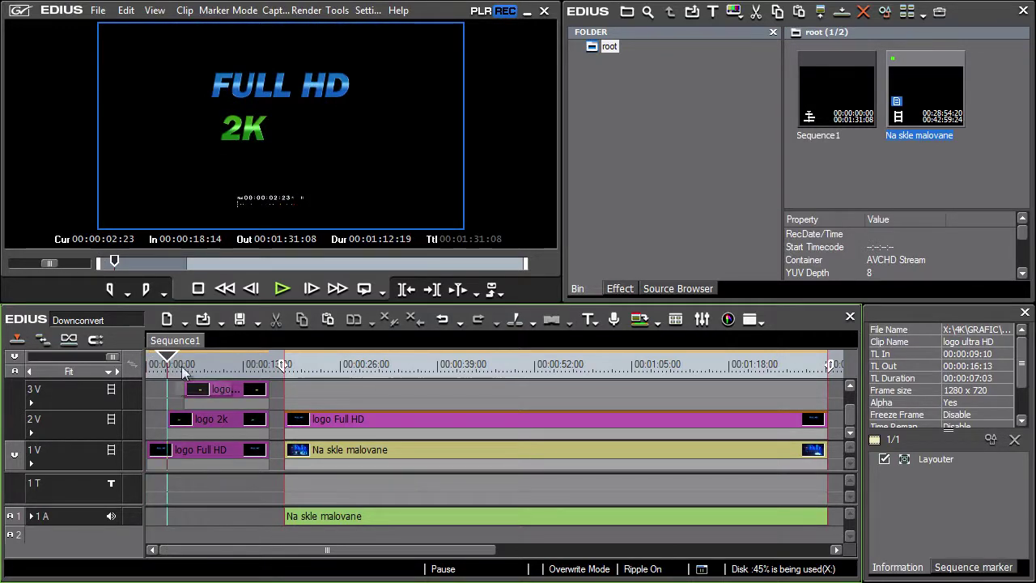
left_click_drag(202, 371, 241, 371)
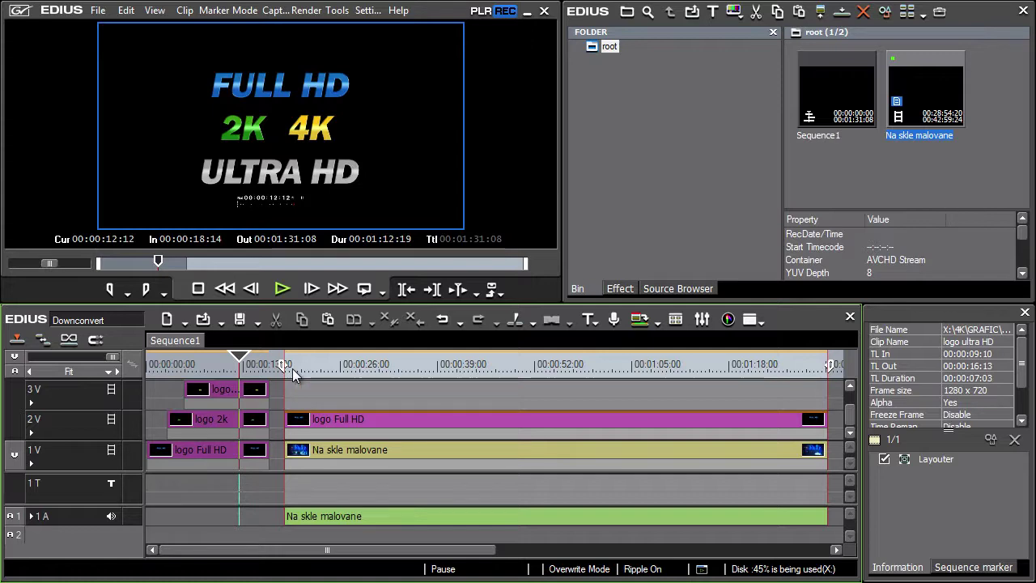
key("q")
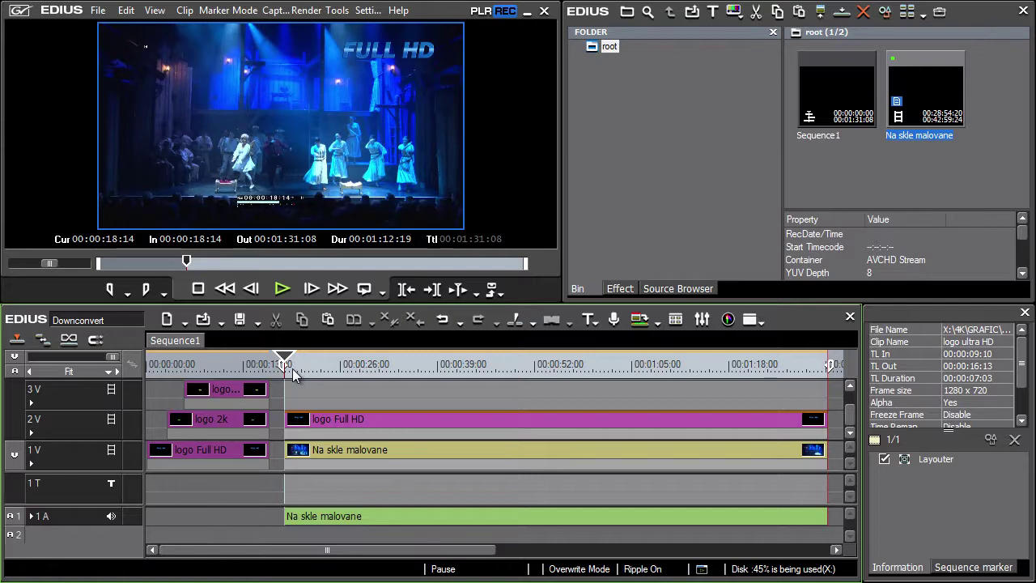
Step: Browse the MPEG exporters, including MPEG2 Program and Elementary Stream, then close the export dialog without exporting
left_click(96, 13)
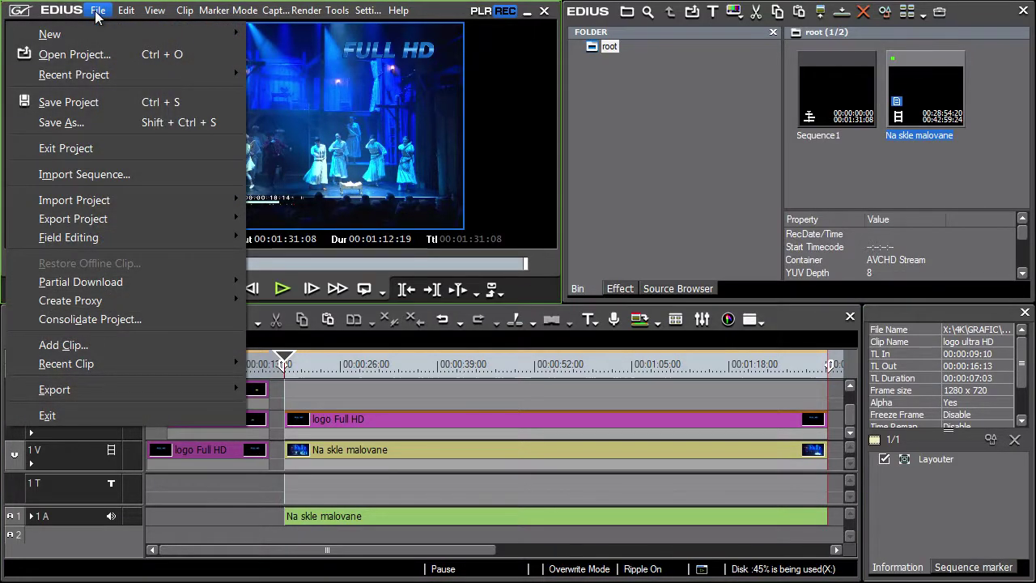
mouse_move(149, 394)
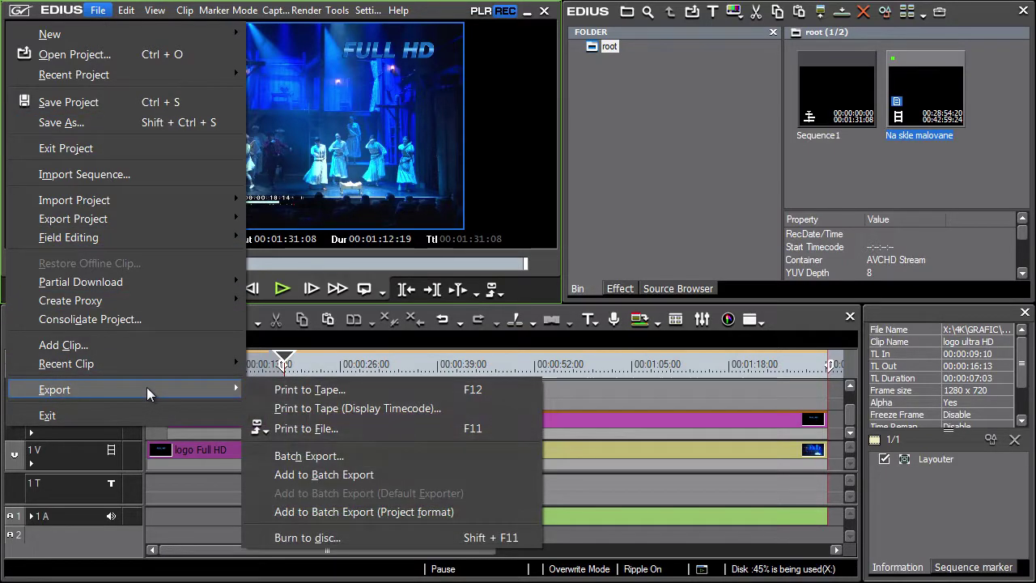
left_click(404, 429)
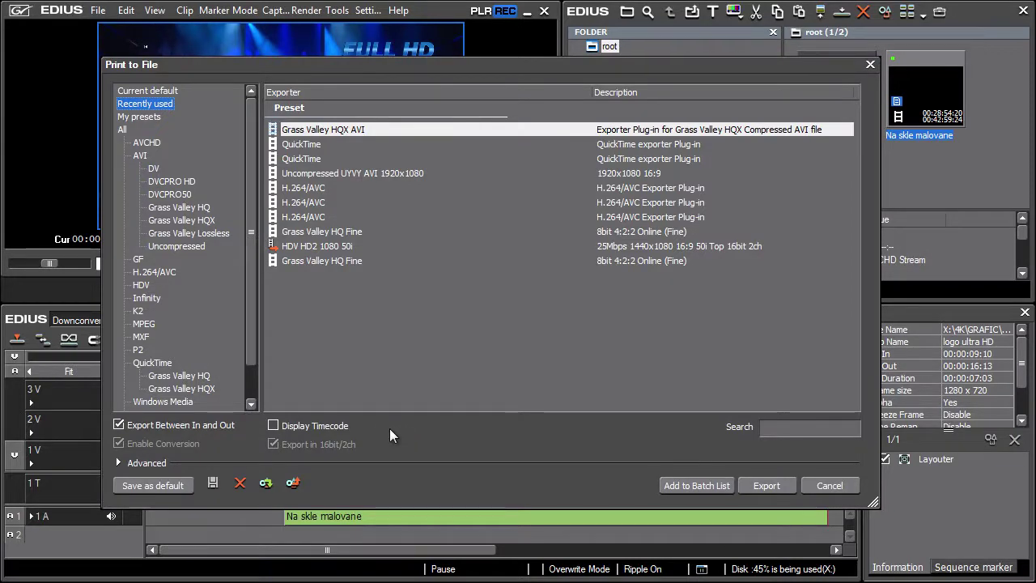
left_click(144, 324)
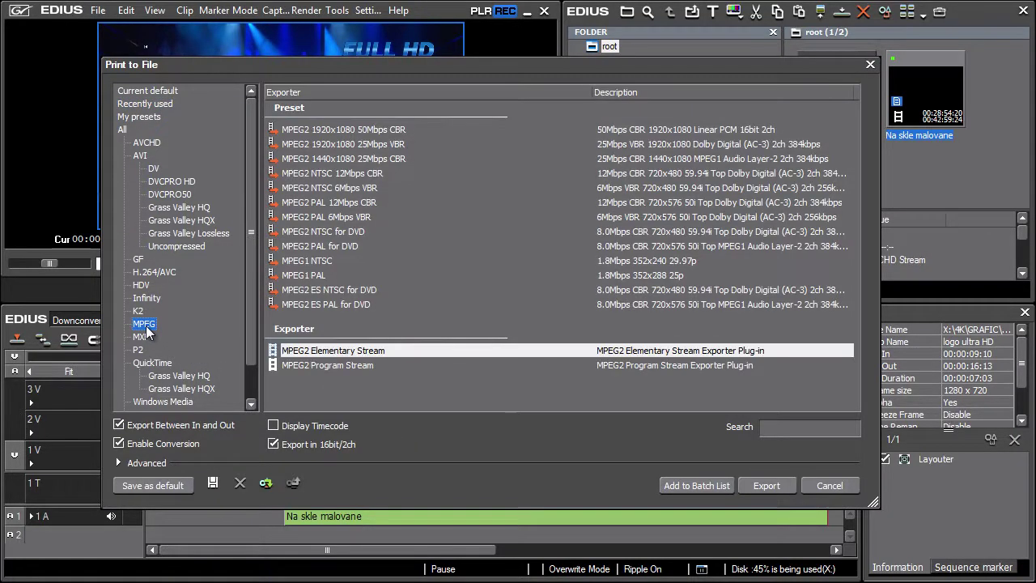
left_click(341, 365)
left_click(340, 354)
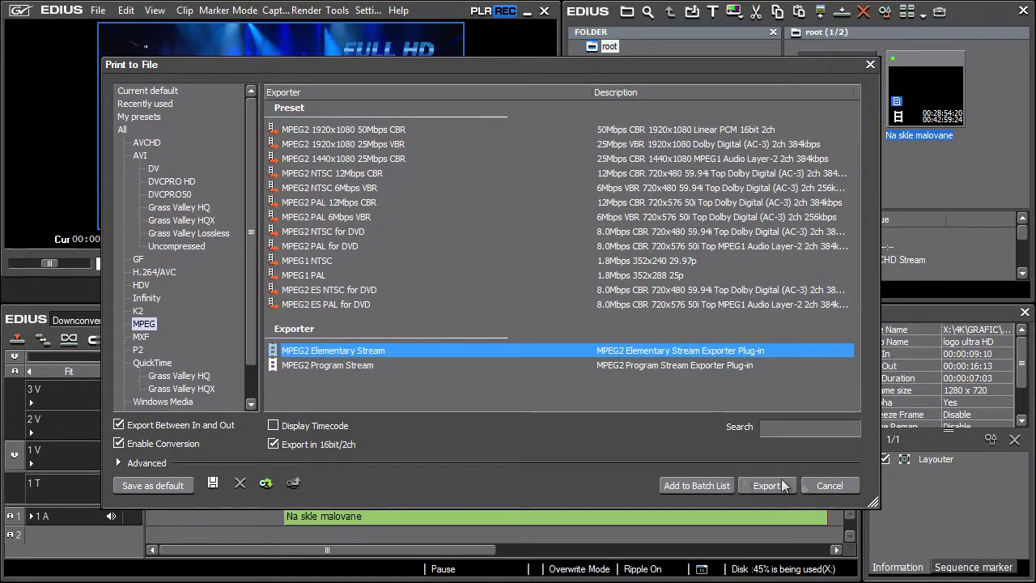
left_click(830, 486)
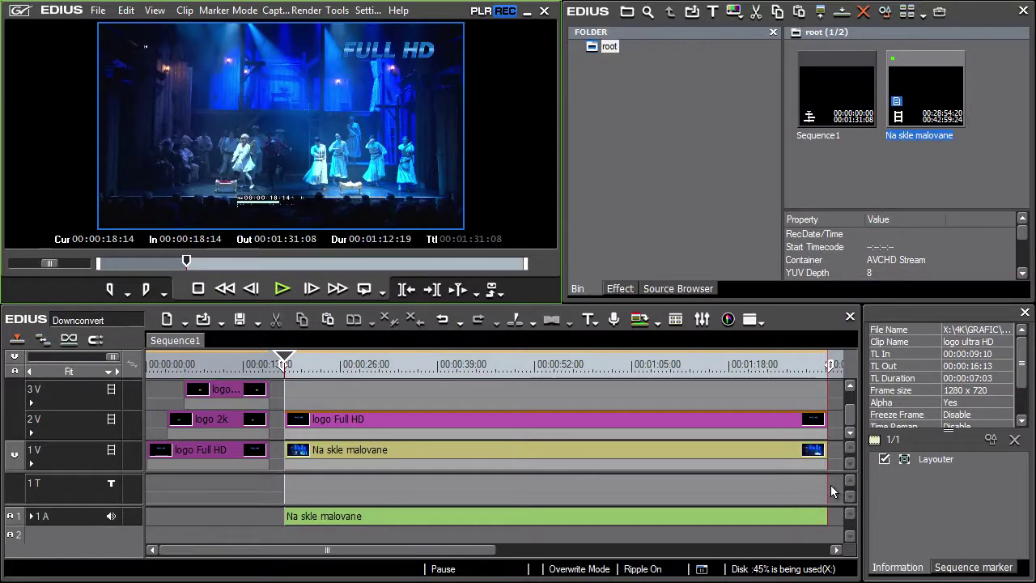
Step: Look through the Grass Valley HQ and HQX exporter presets, then close the export dialog without exporting
left_click(98, 12)
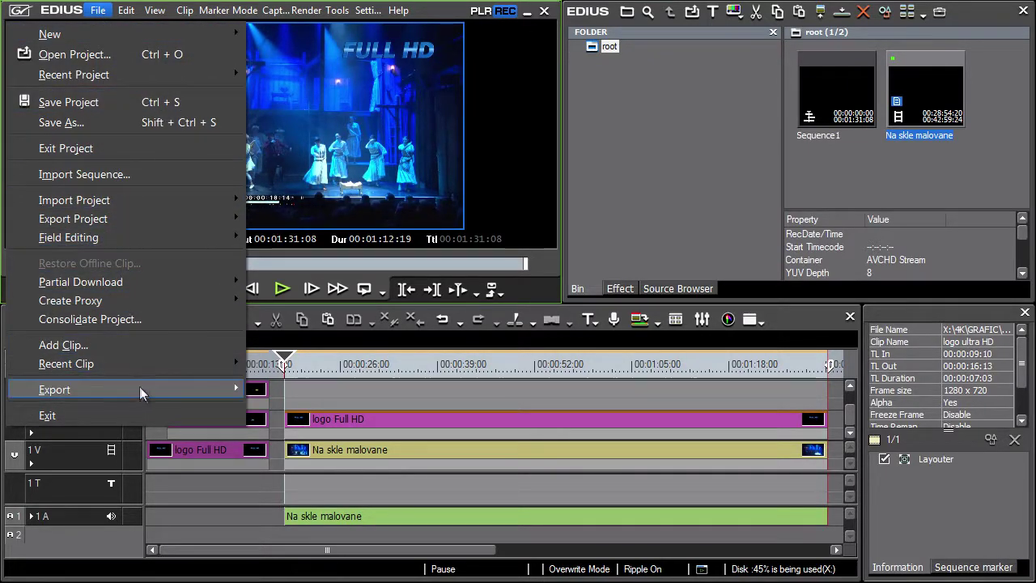
mouse_move(146, 390)
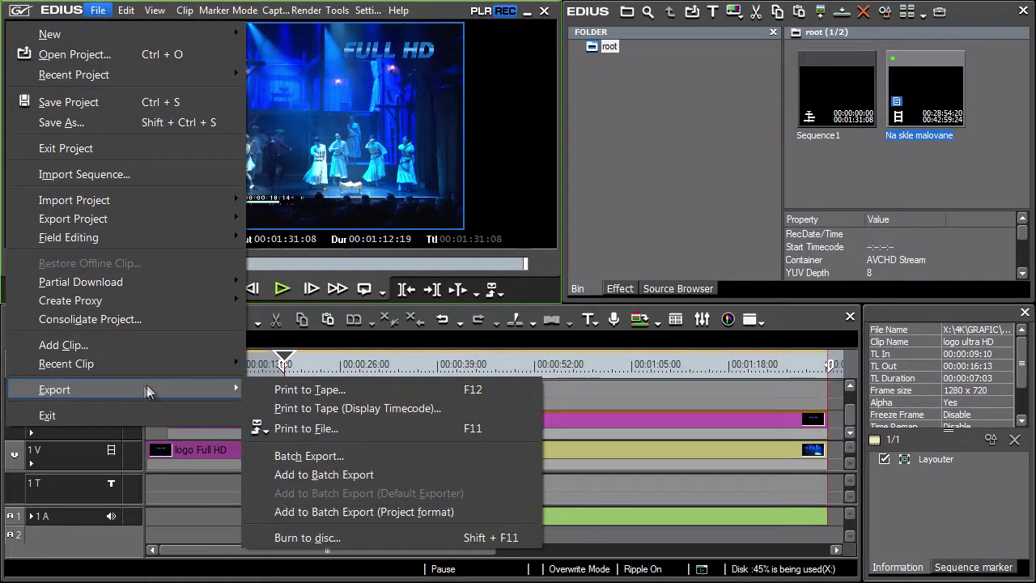
left_click(398, 431)
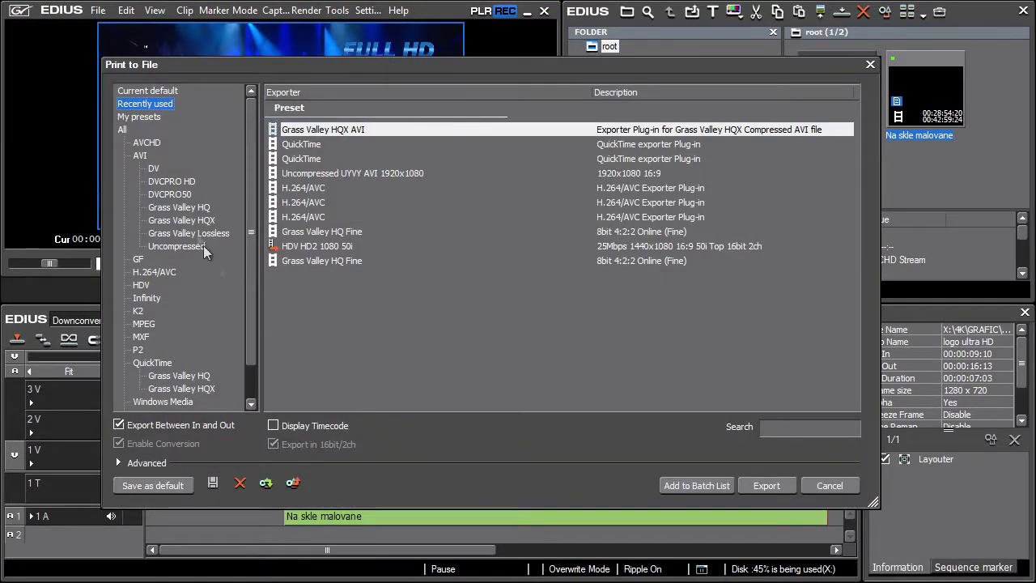
left_click(180, 207)
left_click(208, 225)
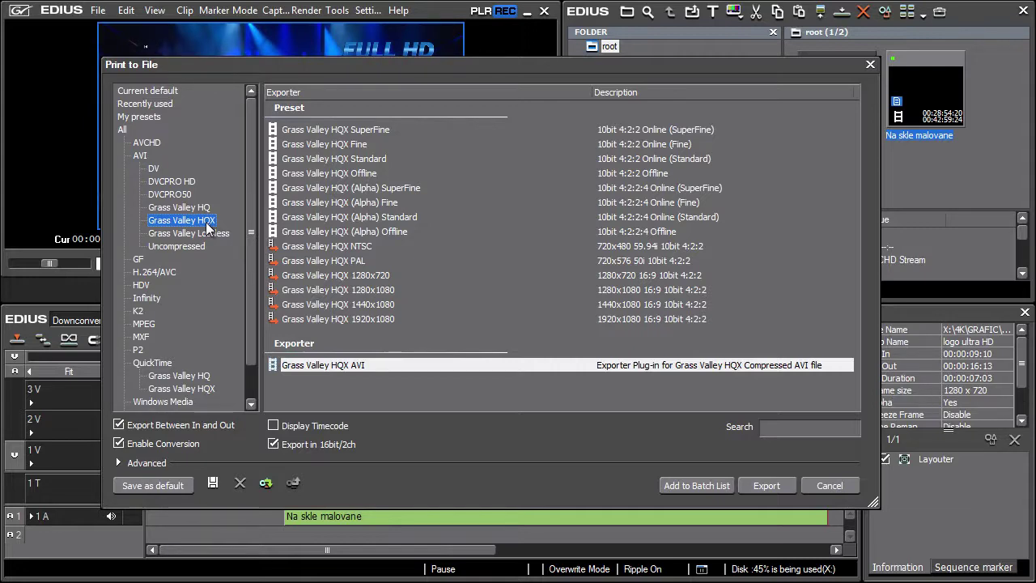
left_click(850, 486)
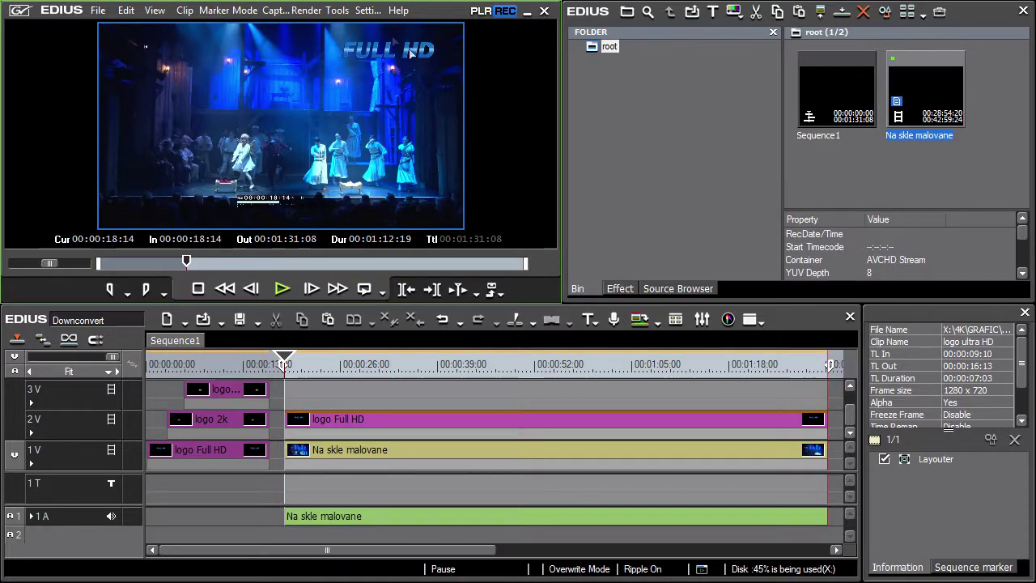
Step: Set resampling to Lanczos 3 (Hi-Quality) and the preset to SD PAL DV 720 x 576 50i 16:9, then apply
left_click(368, 11)
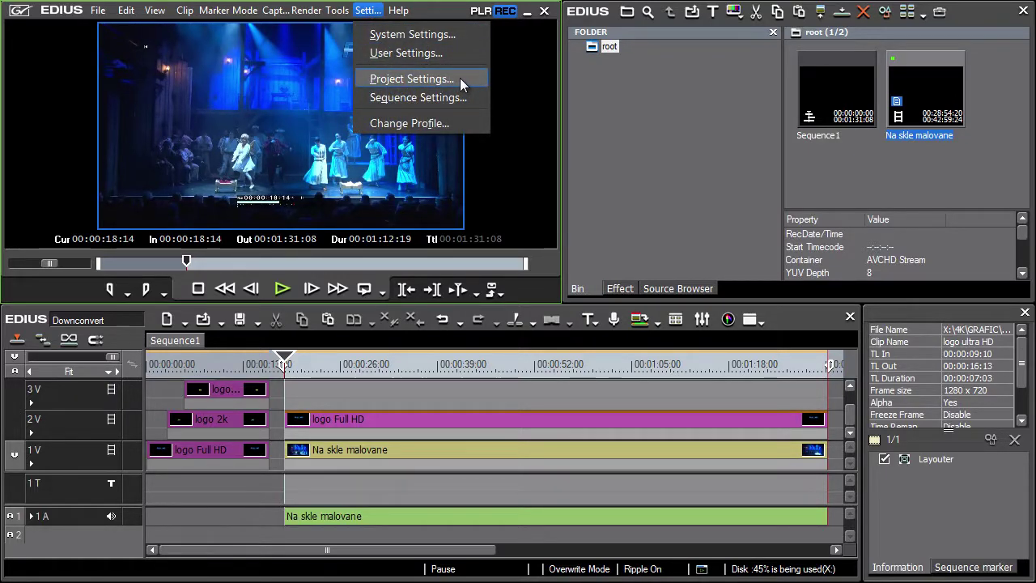
left_click(411, 78)
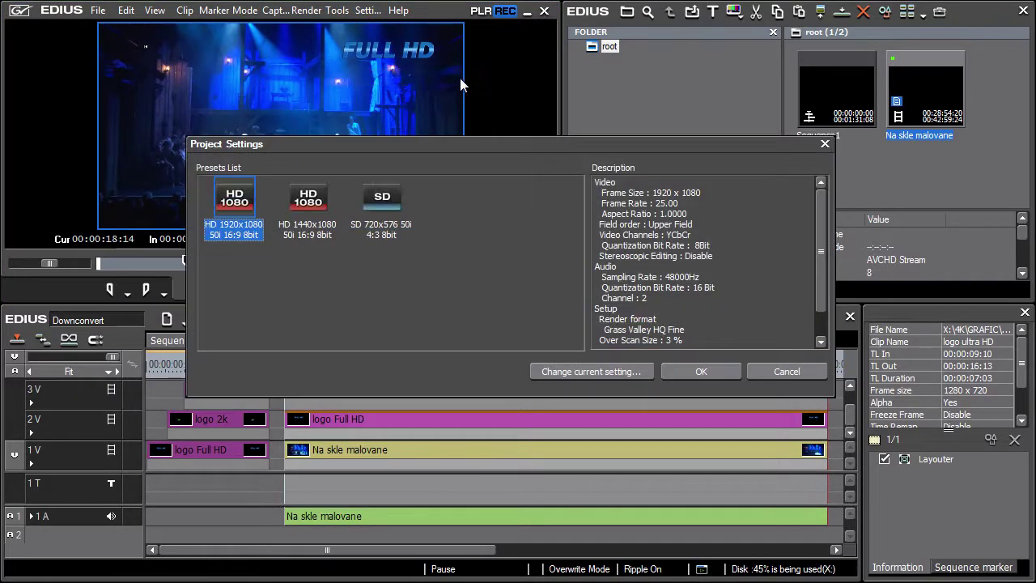
left_click(624, 371)
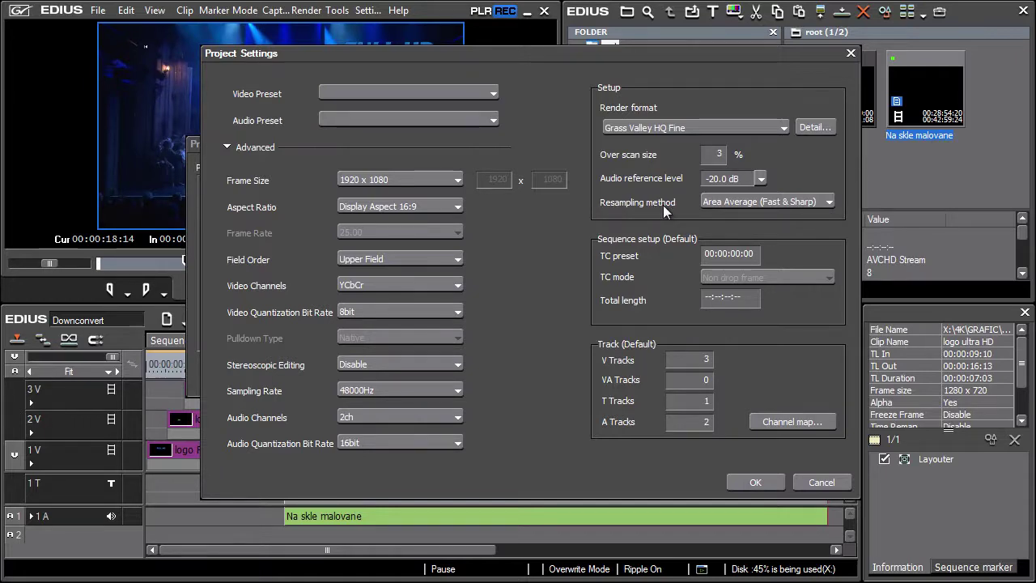
left_click(723, 202)
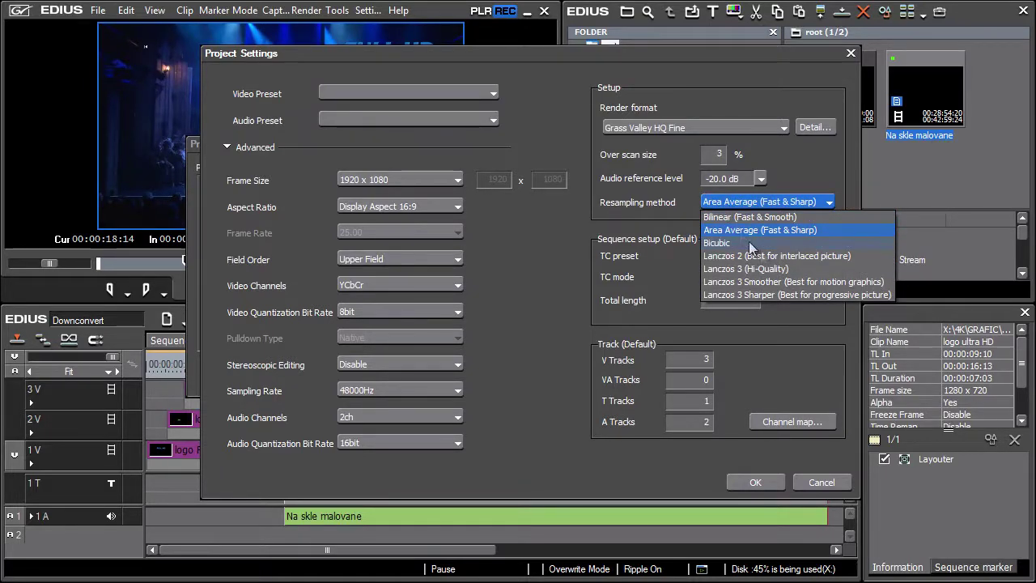
left_click(805, 269)
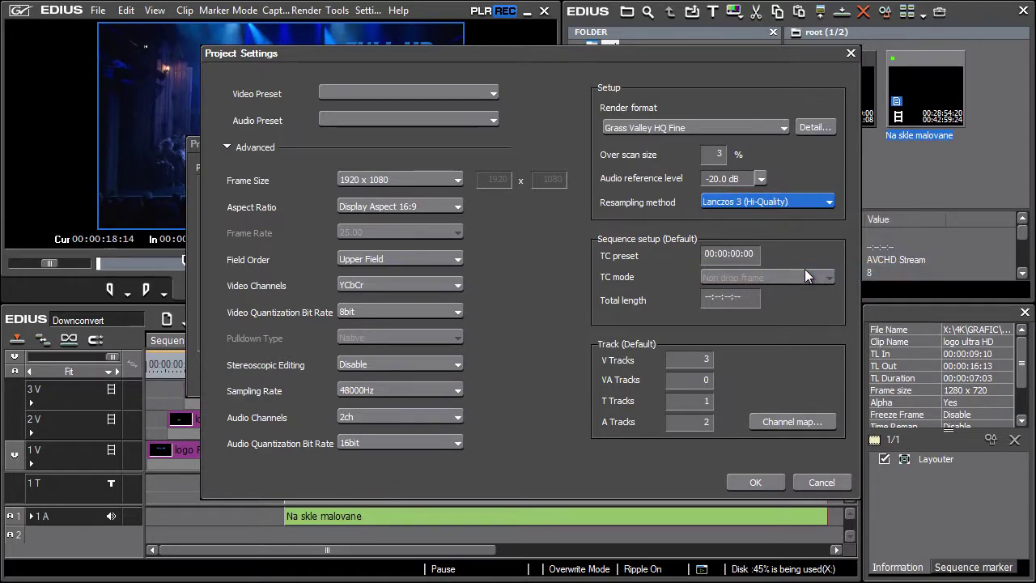
left_click(459, 93)
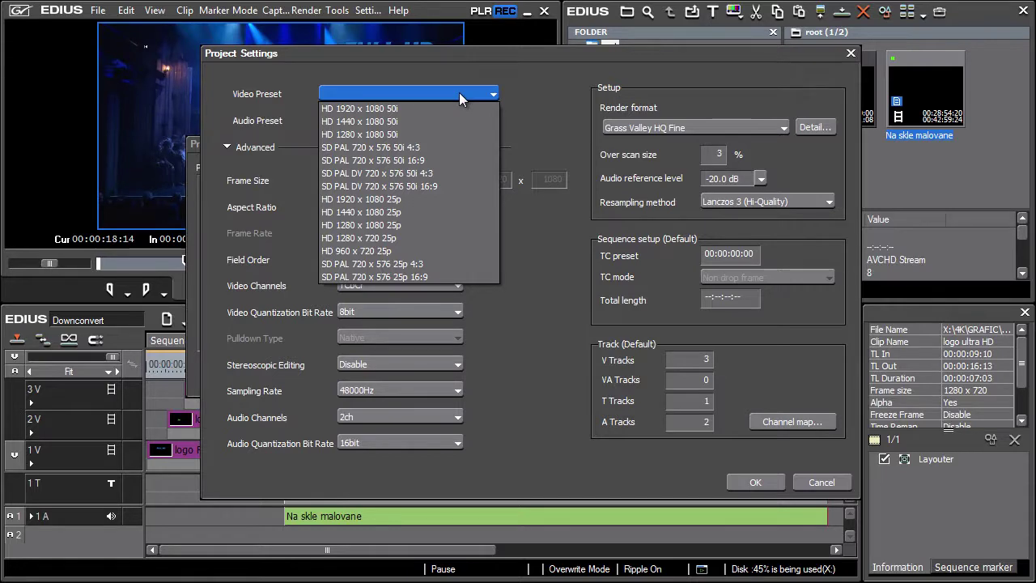
left_click(429, 186)
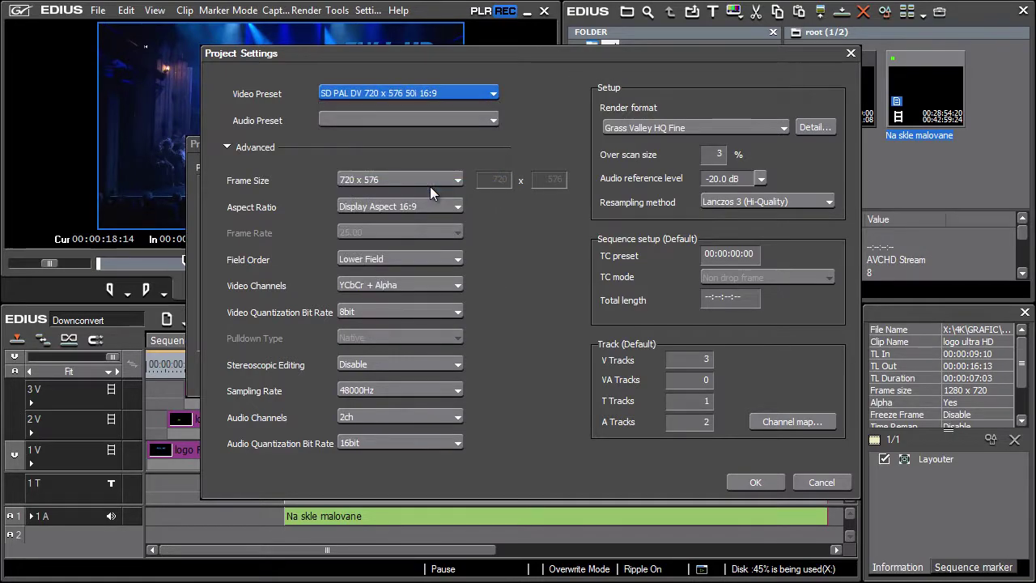
left_click(756, 483)
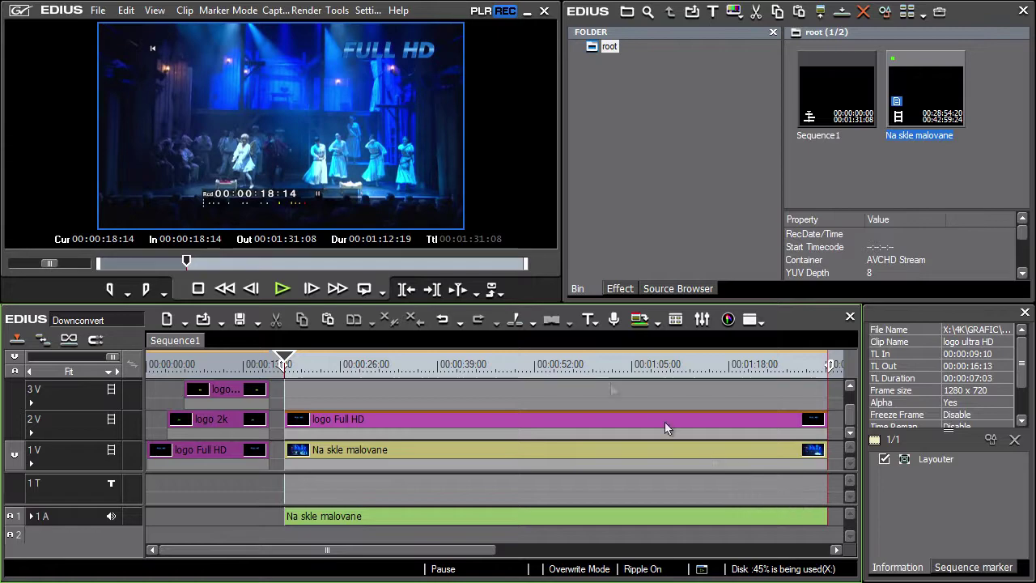
Step: In Print to File, pick MPEG > MPEG2 Elementary Stream and continue to its export settings
left_click(101, 17)
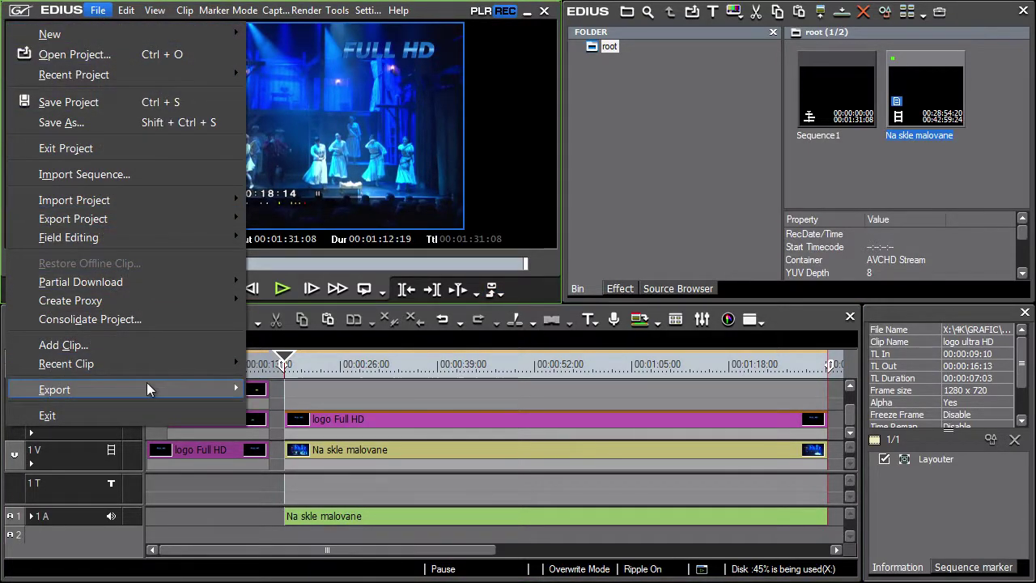
mouse_move(147, 386)
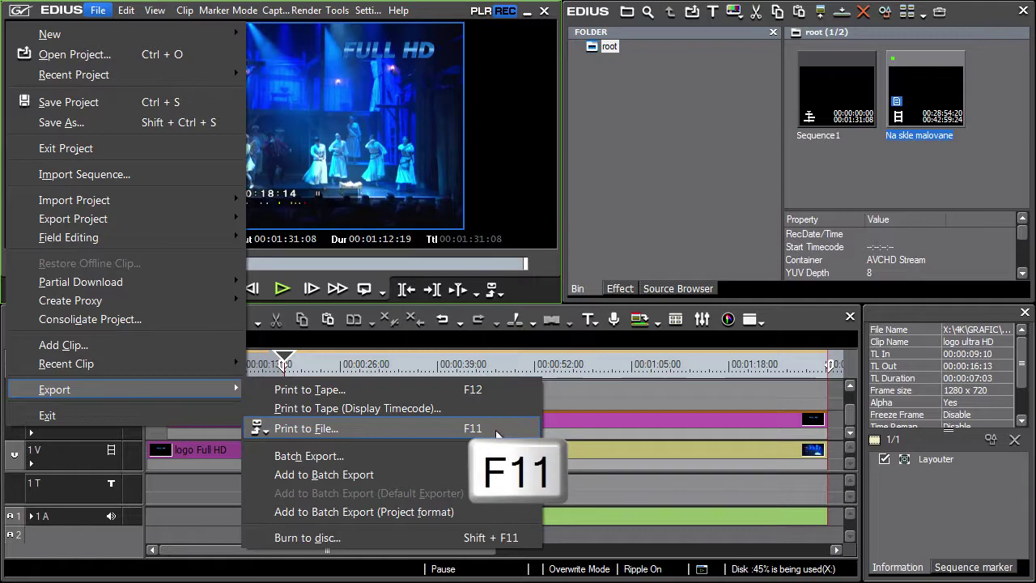
left_click(486, 429)
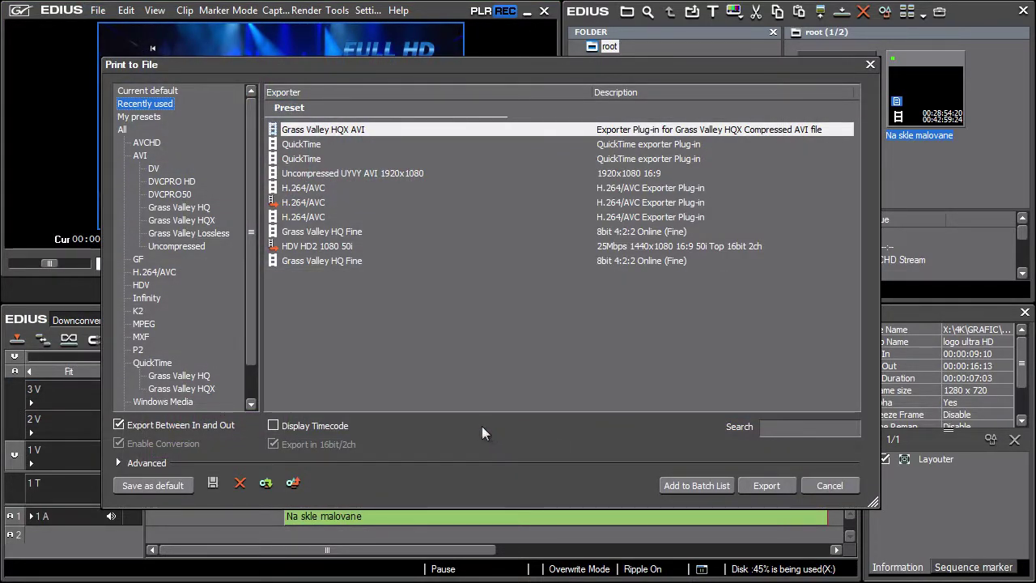
left_click(144, 324)
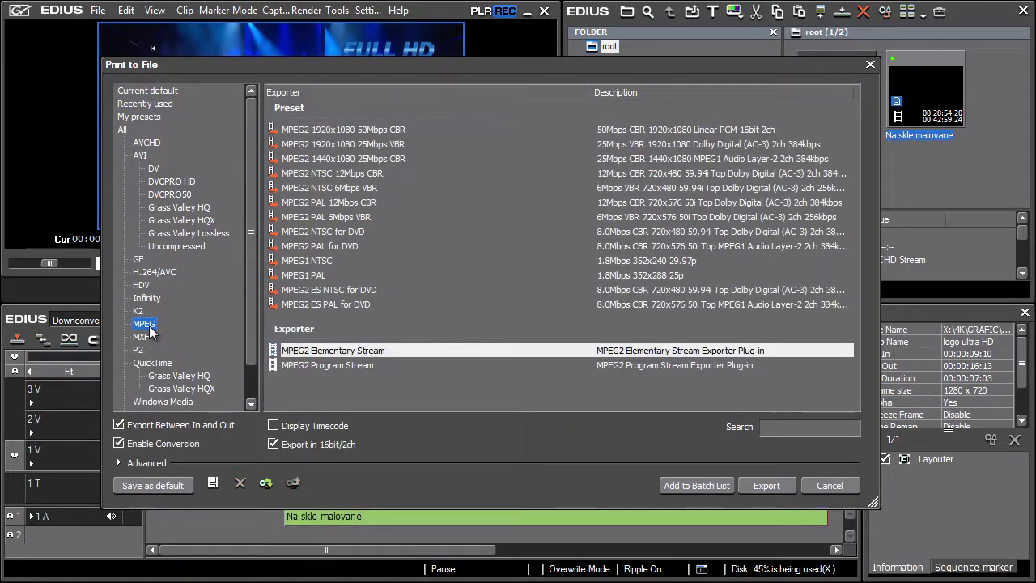
left_click(338, 357)
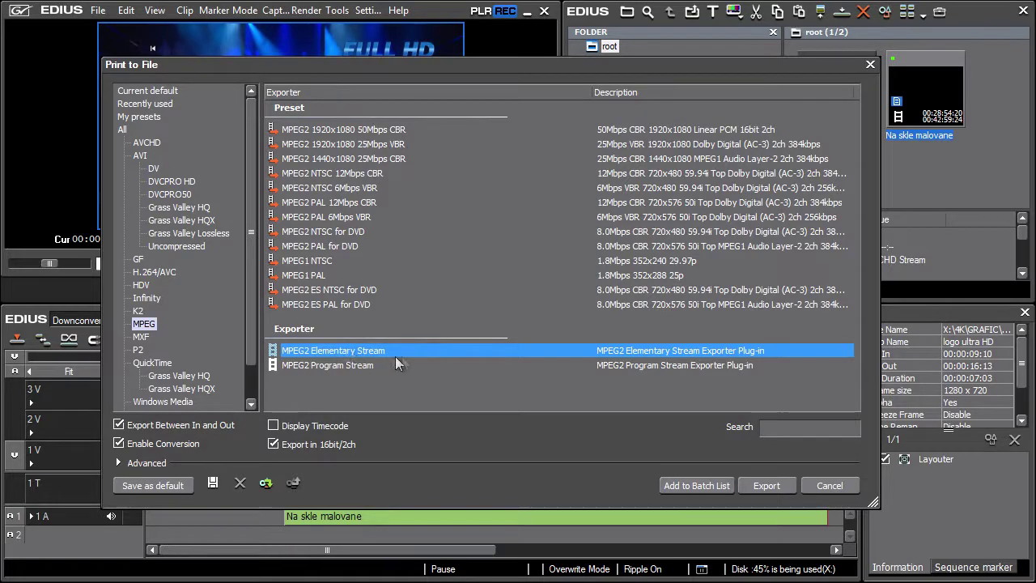
left_click(777, 484)
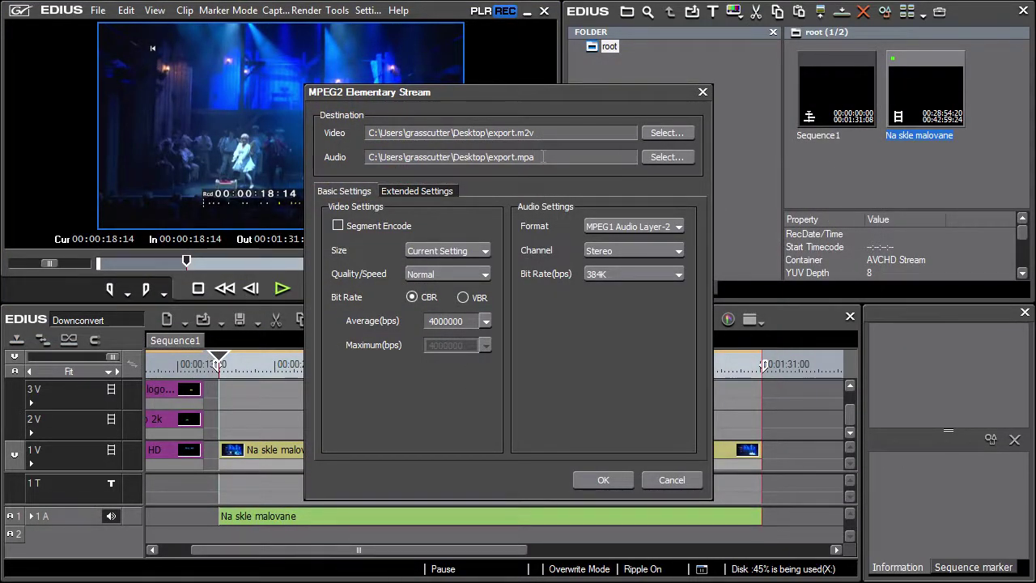
Step: Set video encoding to SuperFine quality with VBR at 6M average and 8M maximum
left_click(544, 157)
left_click(465, 276)
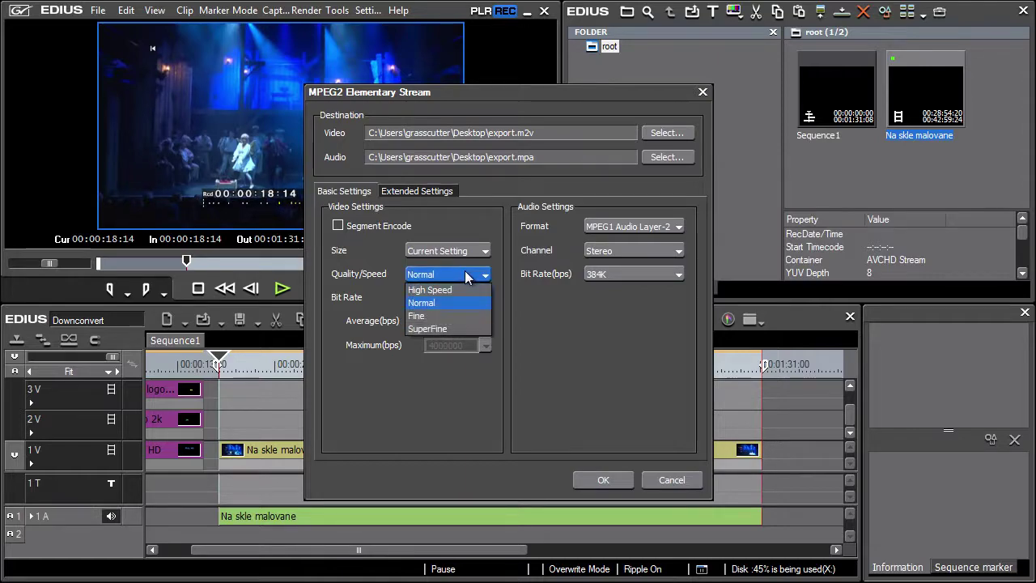
left_click(469, 328)
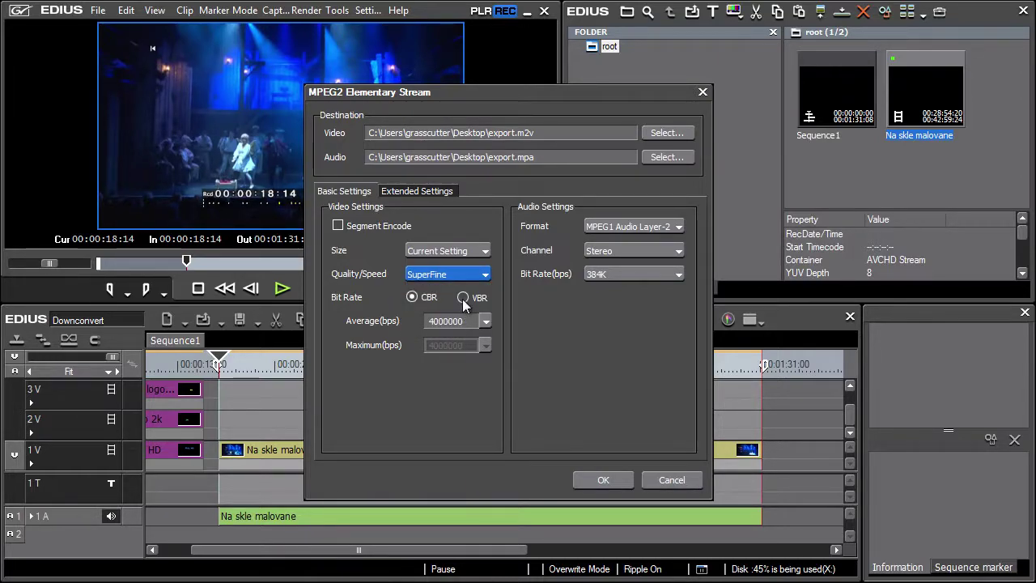
left_click(462, 298)
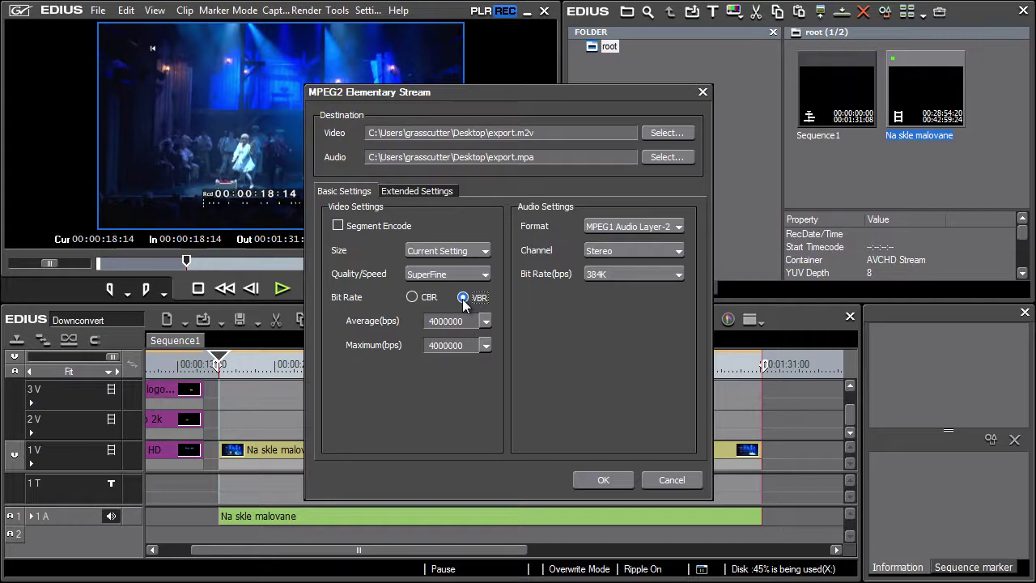
left_click(486, 321)
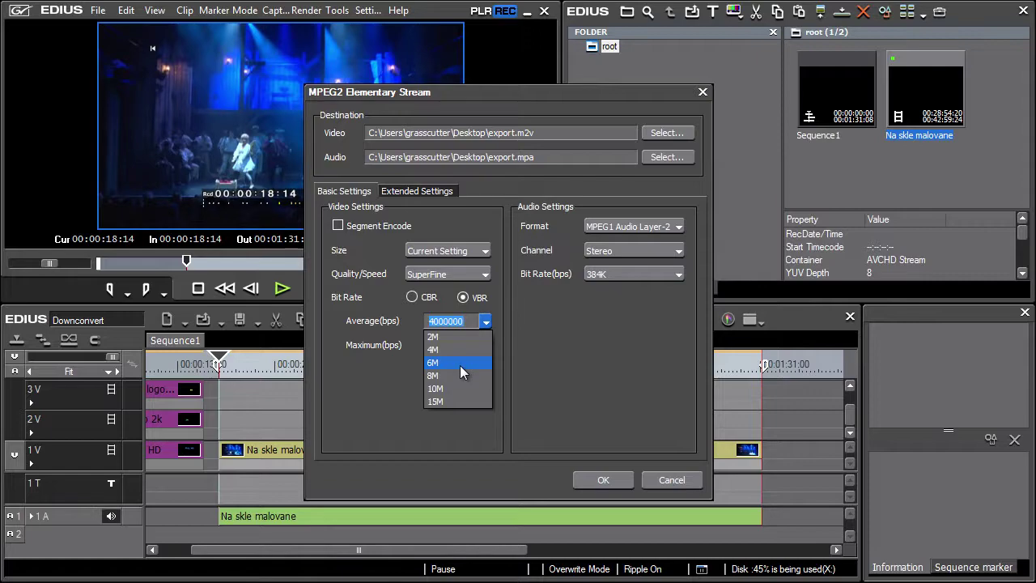
left_click(460, 365)
left_click(484, 347)
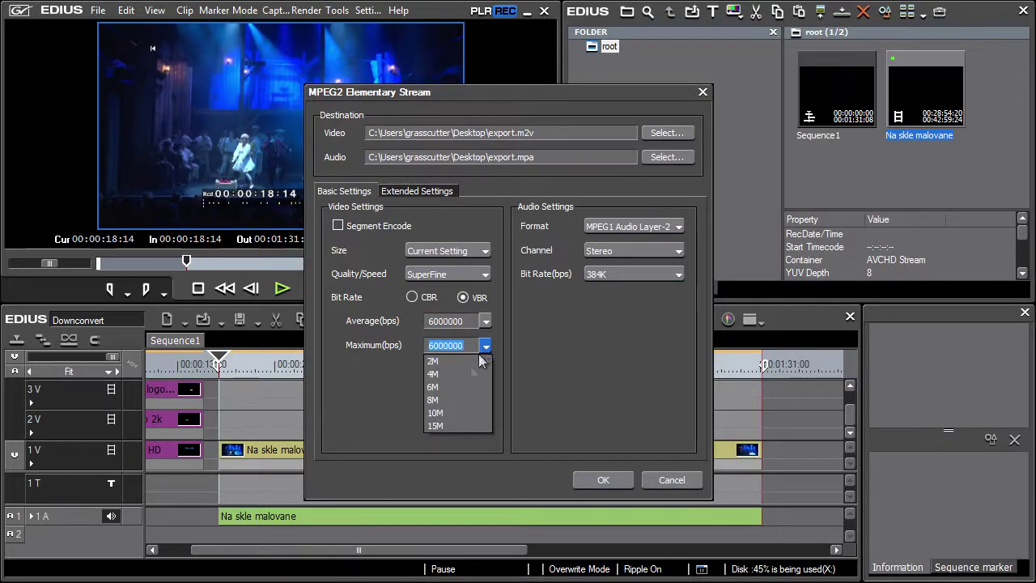
left_click(458, 399)
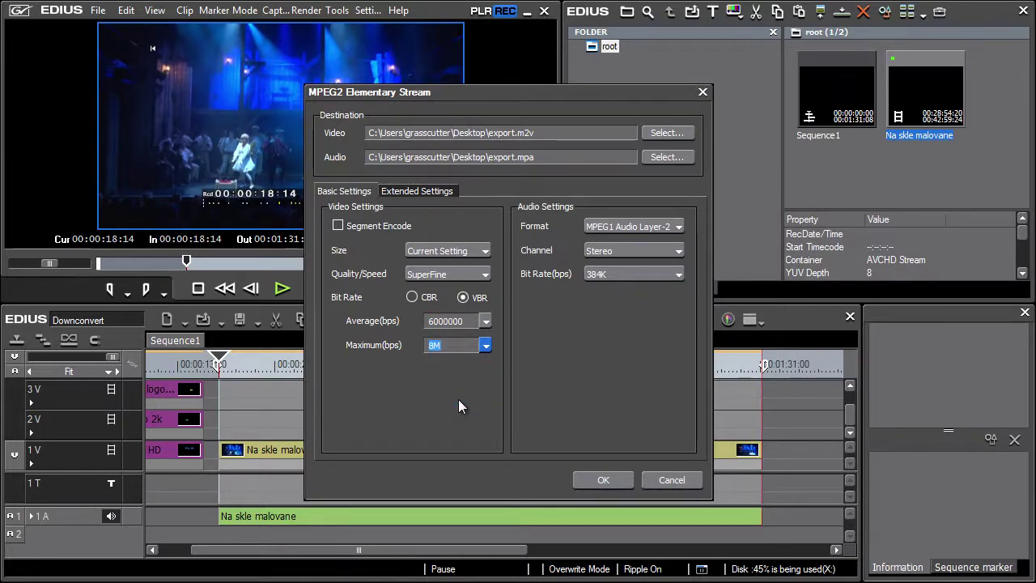
Step: Switch audio to Dolby Digital (AC-3), enable Closed GOP in Extended Settings, and confirm the export
left_click(678, 227)
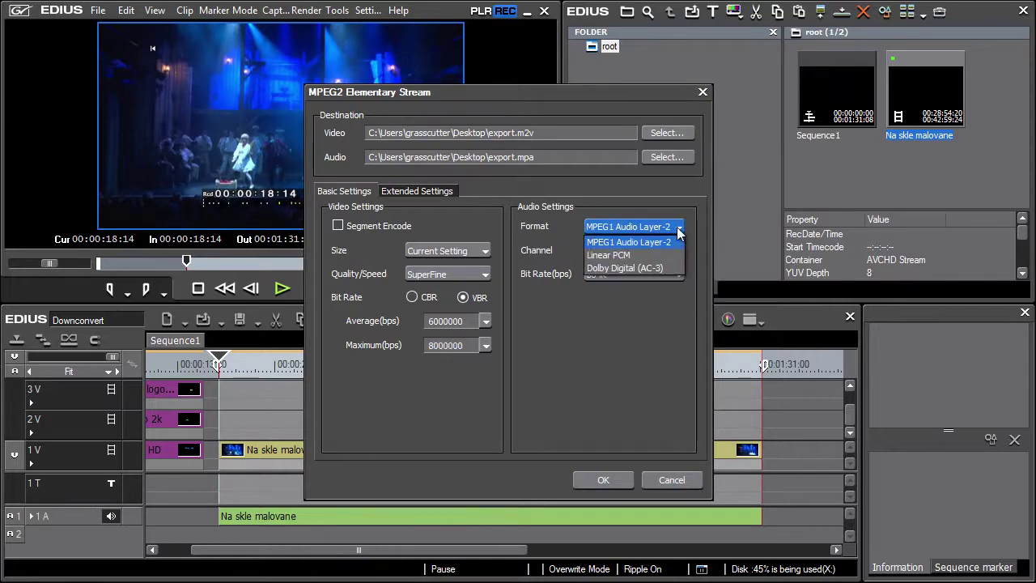
left_click(675, 271)
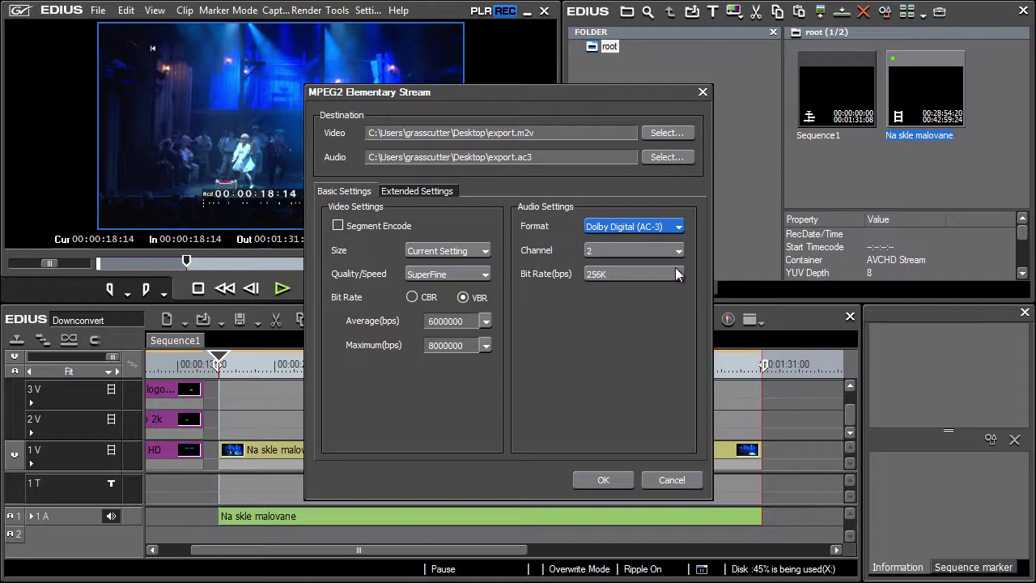
left_click(443, 192)
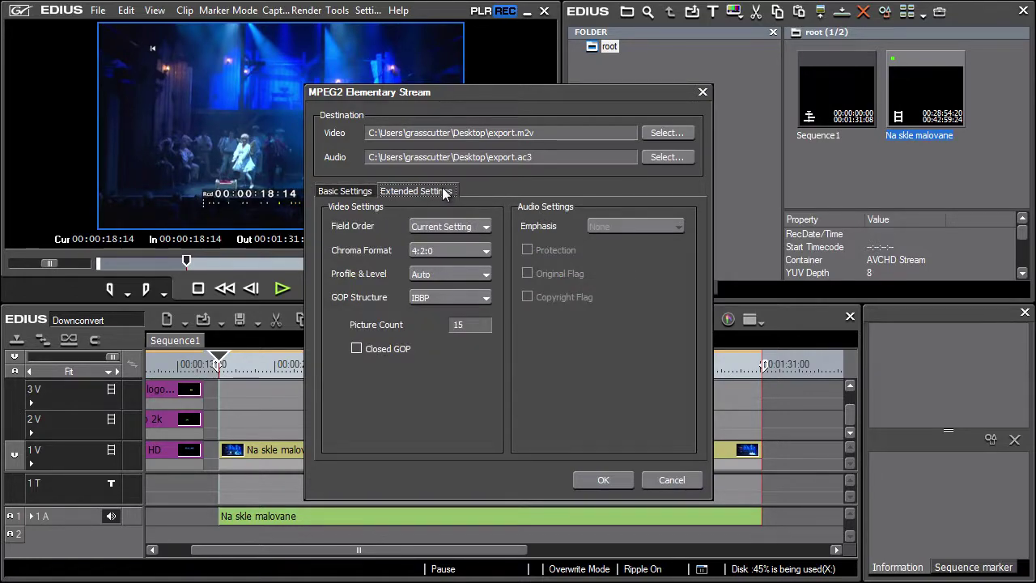
left_click(356, 349)
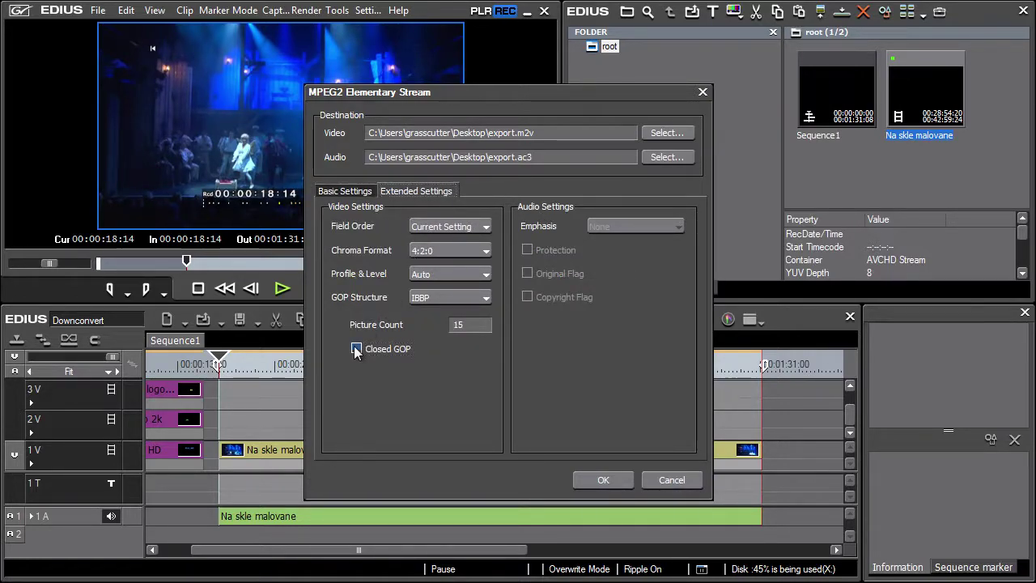
left_click(603, 480)
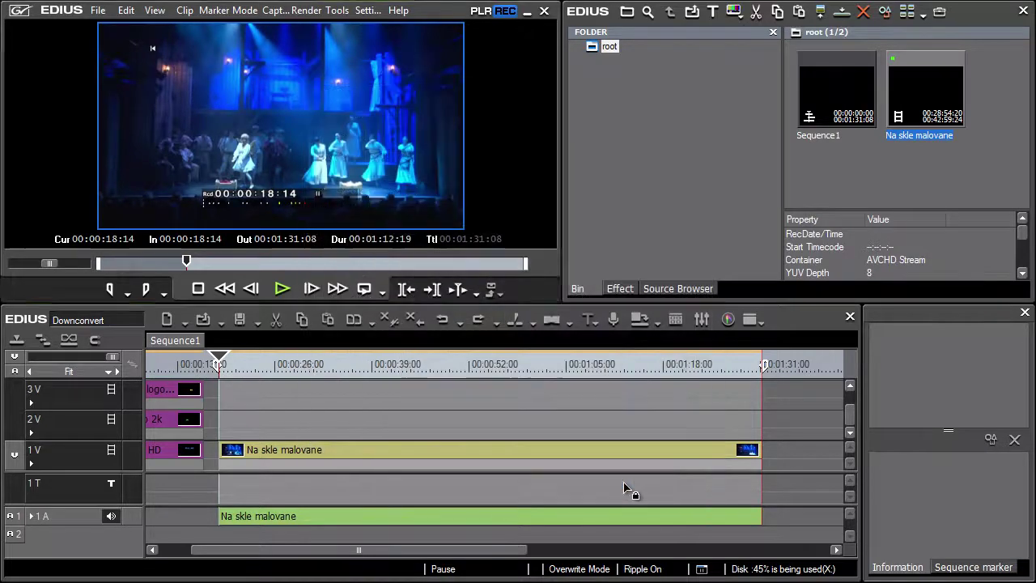